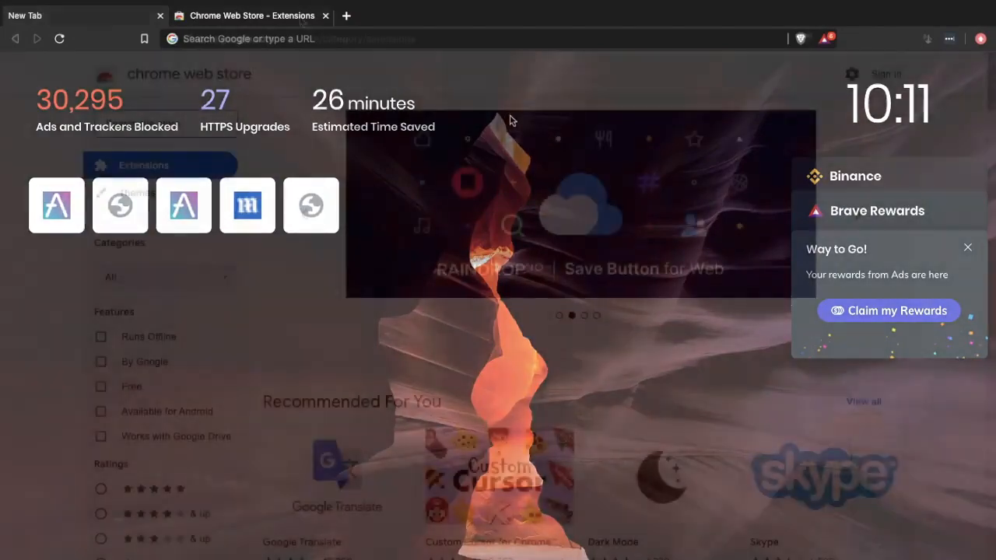
# Find MetaMask in the Chrome Web Store and add the extension to the browser.
pyautogui.click(302, 17)
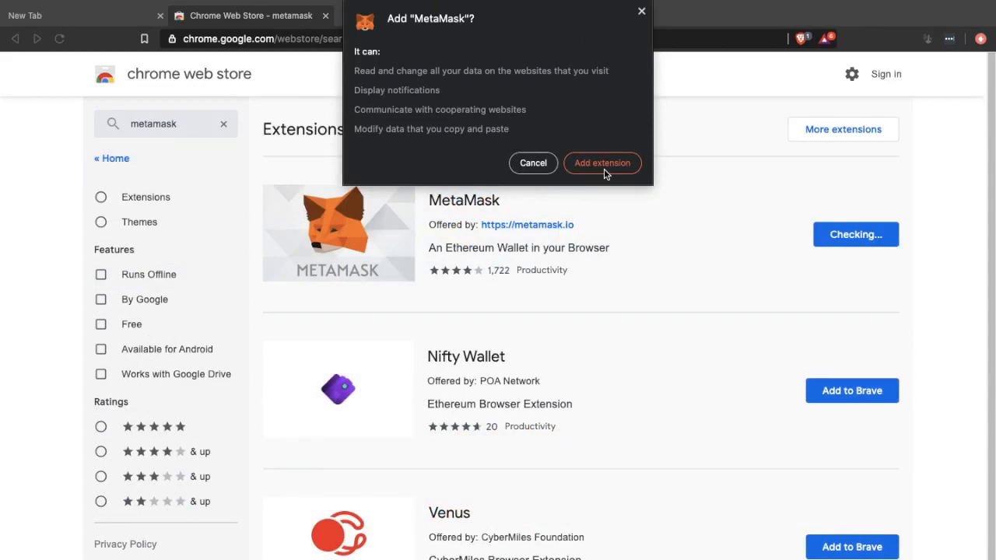
pyautogui.click(603, 165)
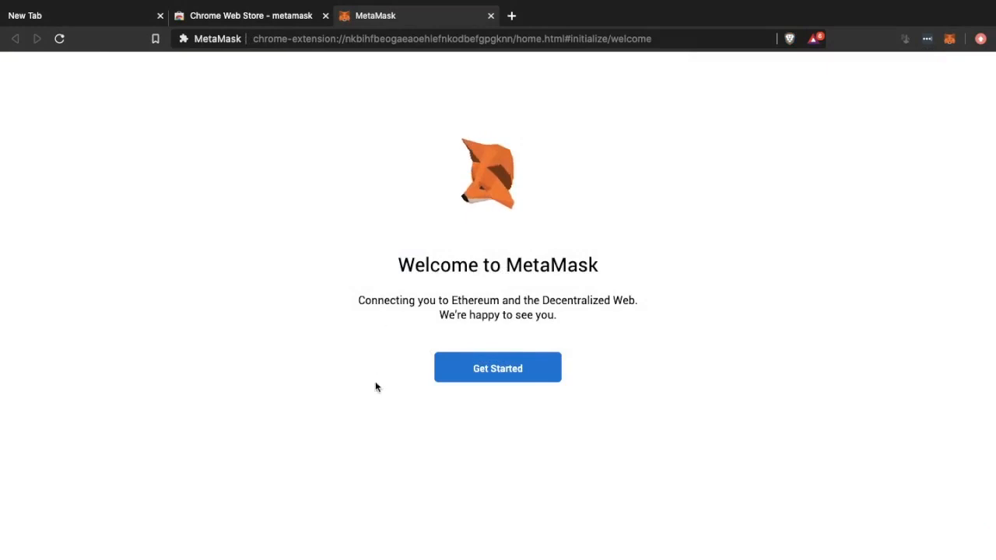
# Create a new MetaMask wallet with a new password, agree to the terms of use and complete the setup.
pyautogui.click(528, 362)
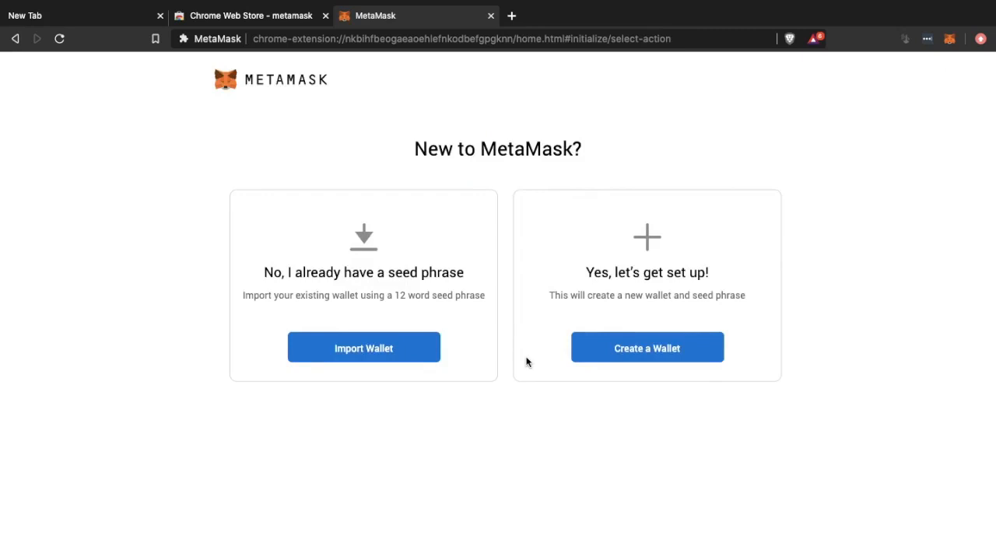
pyautogui.click(628, 356)
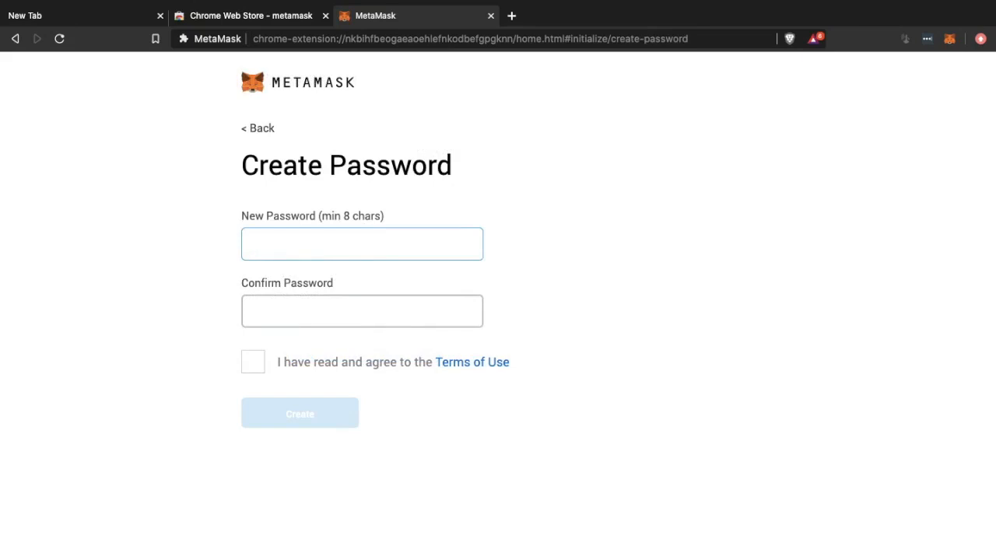
pyautogui.write('••••••••••')
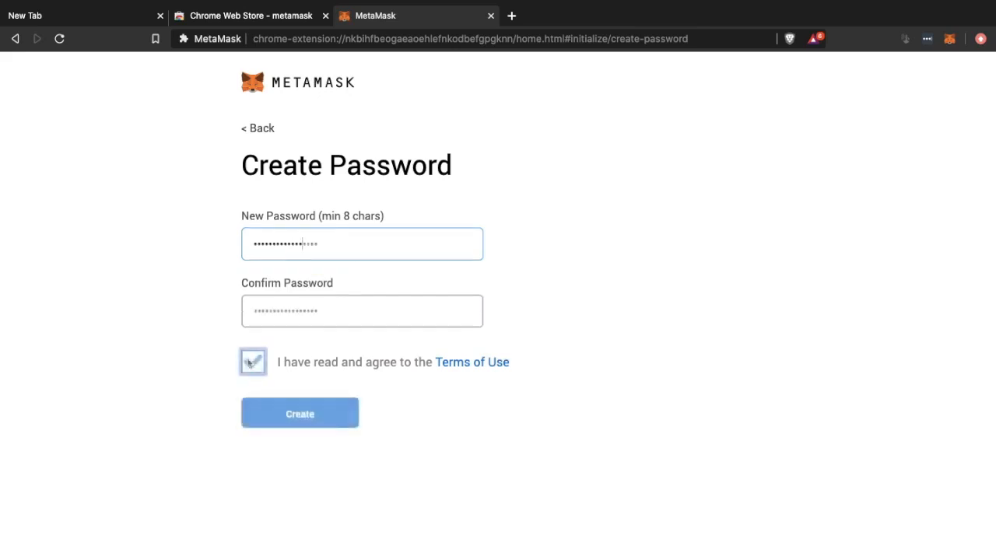
pyautogui.click(328, 421)
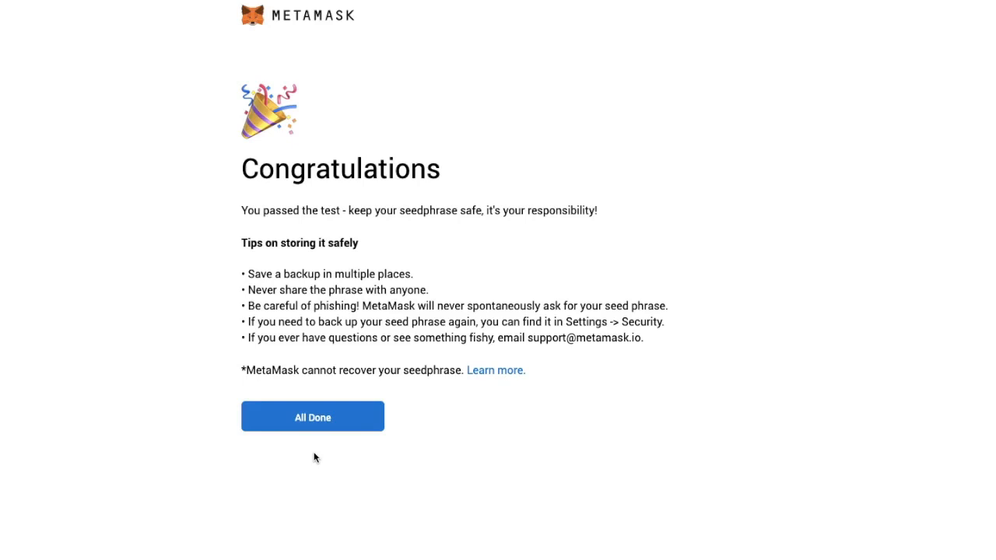
pyautogui.click(314, 422)
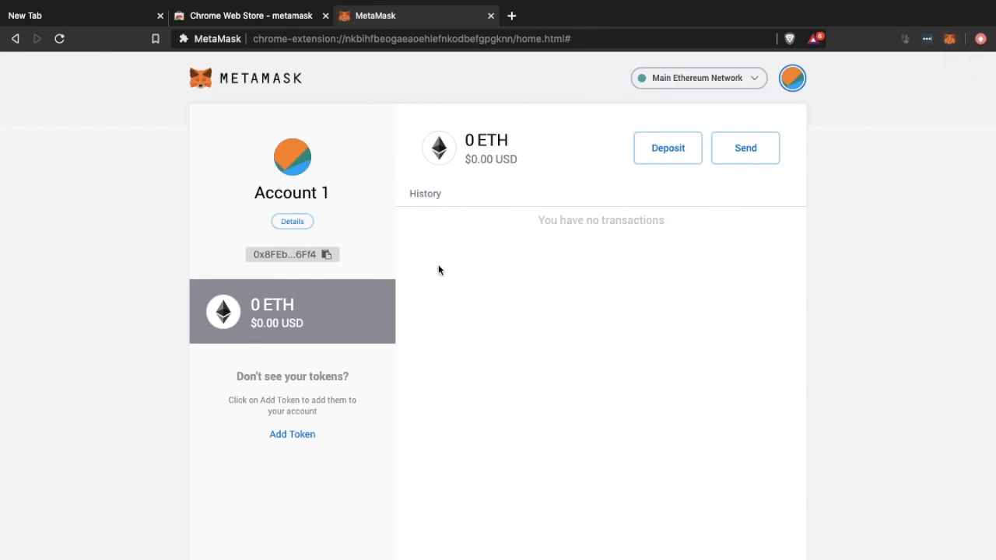
# Look at the details of Account 1, close them and check the deposit options.
pyautogui.click(292, 222)
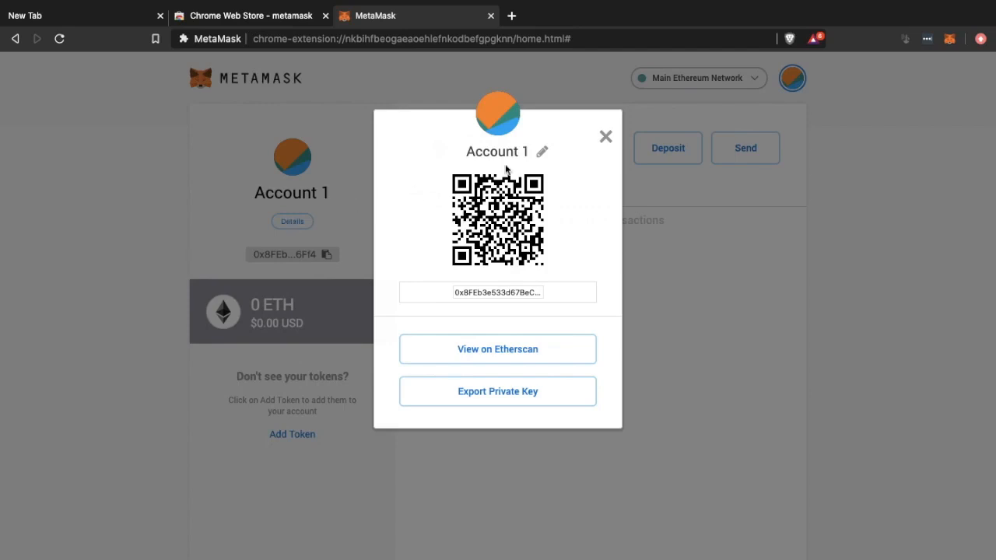
pyautogui.click(605, 137)
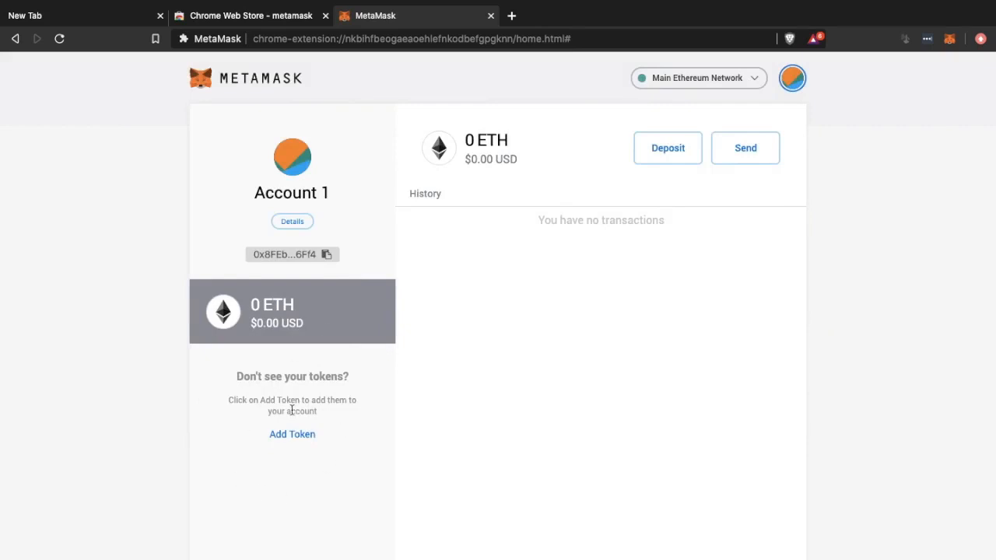
pyautogui.click(662, 155)
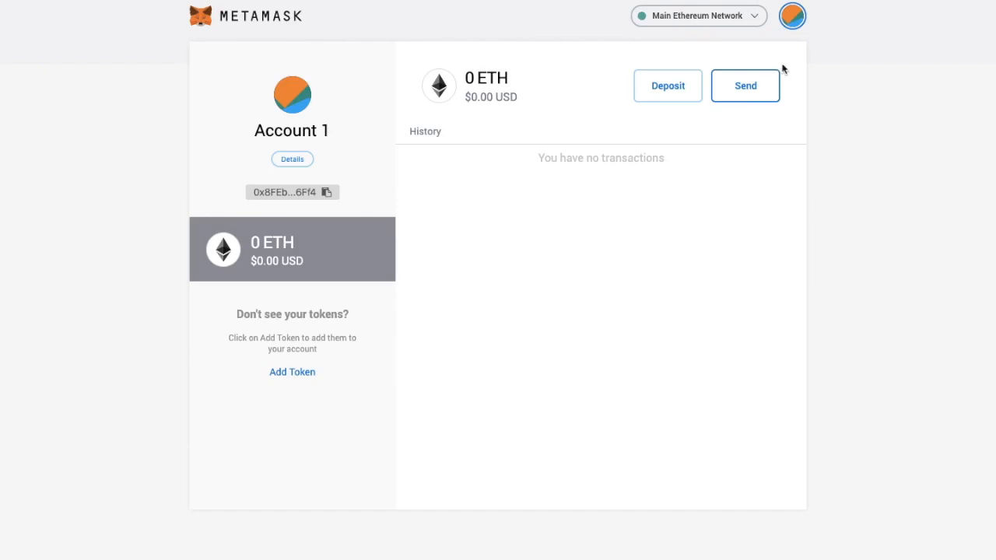
# Connect a Trezor hardware wallet, allow its public key export for this session and unlock the first account listed.
pyautogui.click(791, 23)
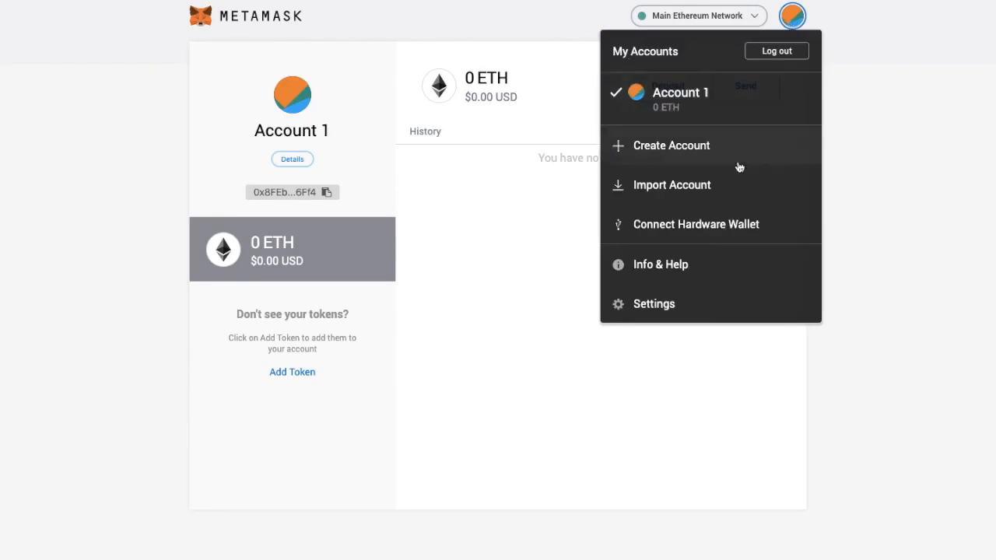
pyautogui.click(731, 226)
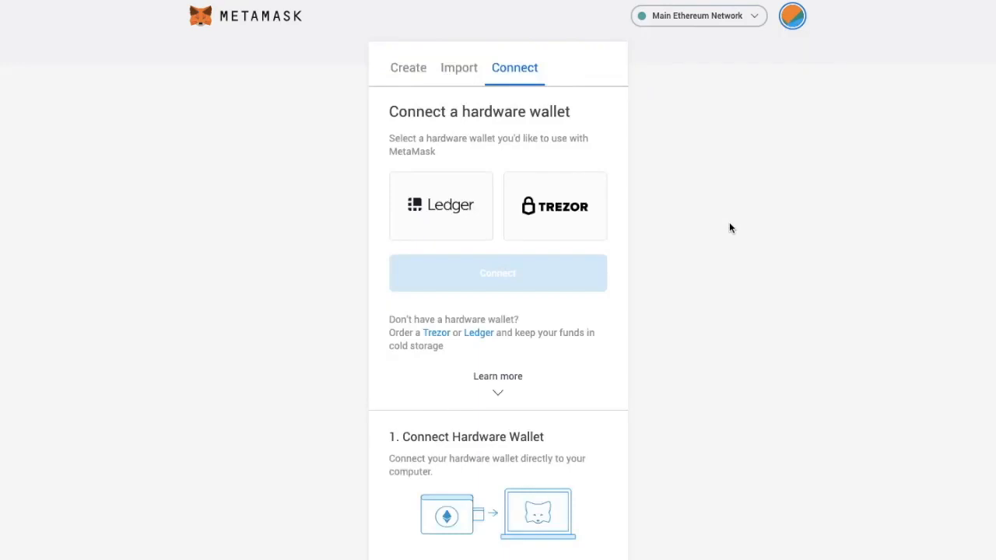
pyautogui.click(545, 227)
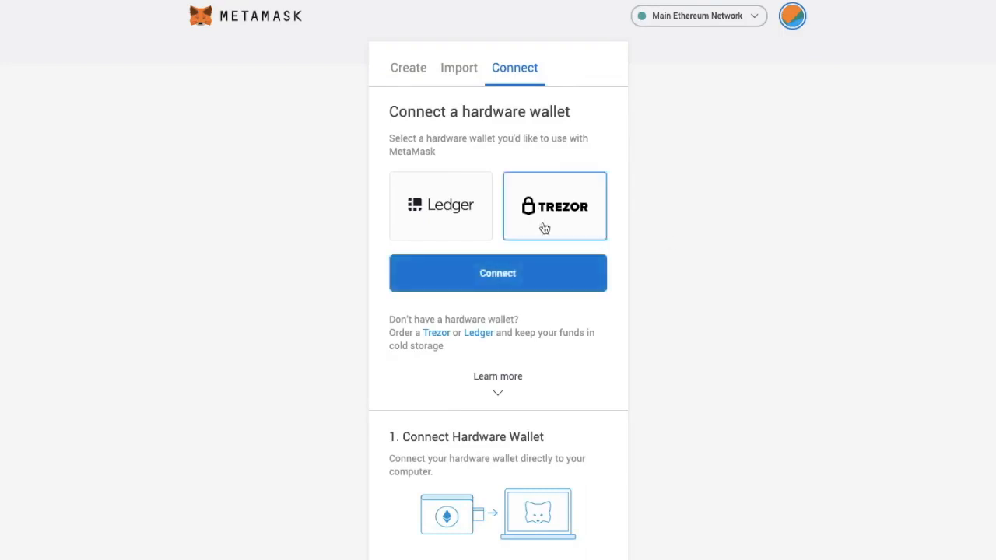
pyautogui.click(514, 277)
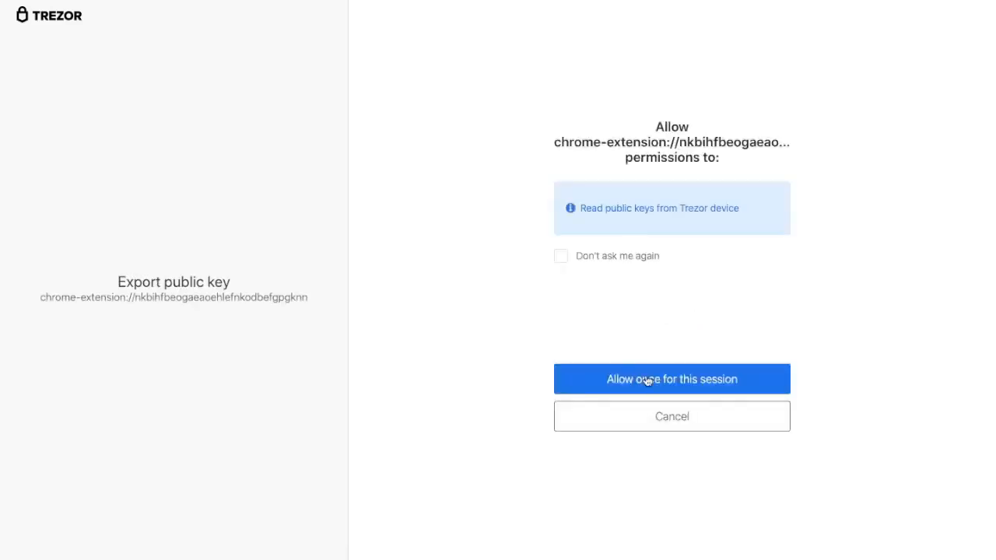
pyautogui.click(647, 380)
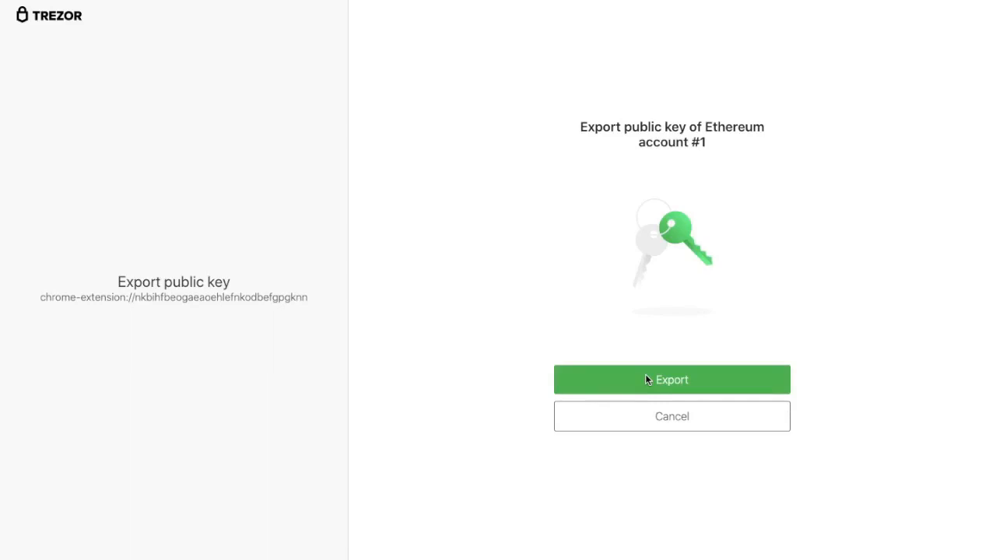
pyautogui.click(645, 379)
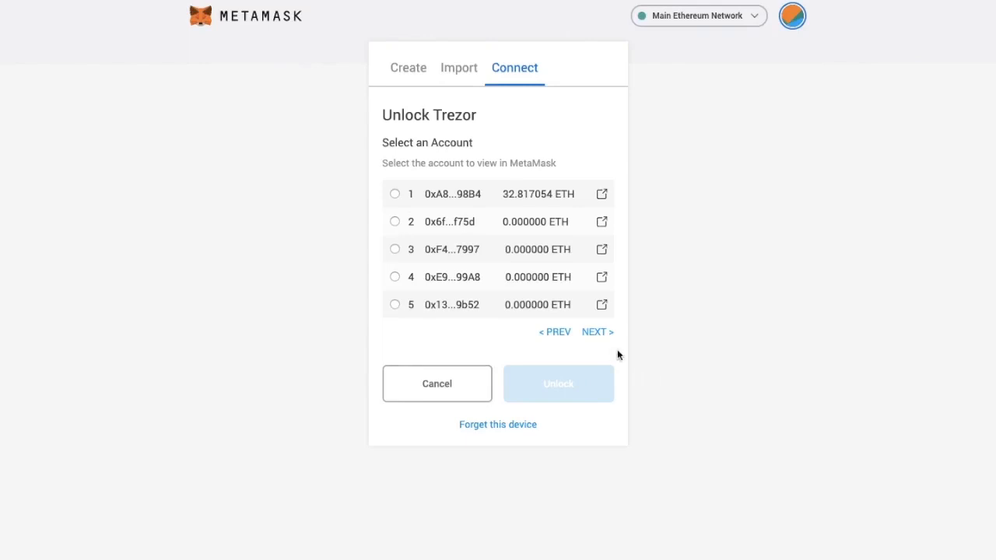
pyautogui.click(395, 195)
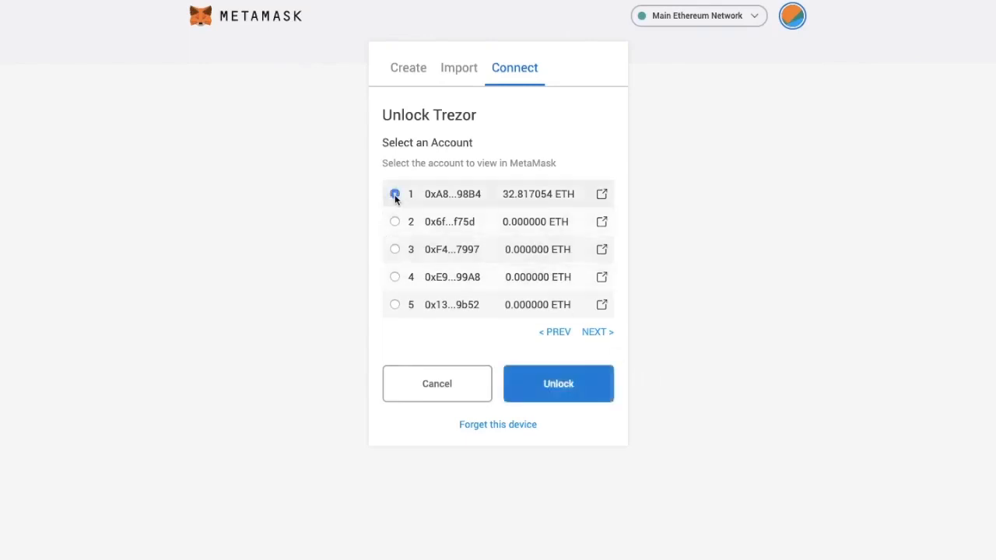
pyautogui.click(540, 386)
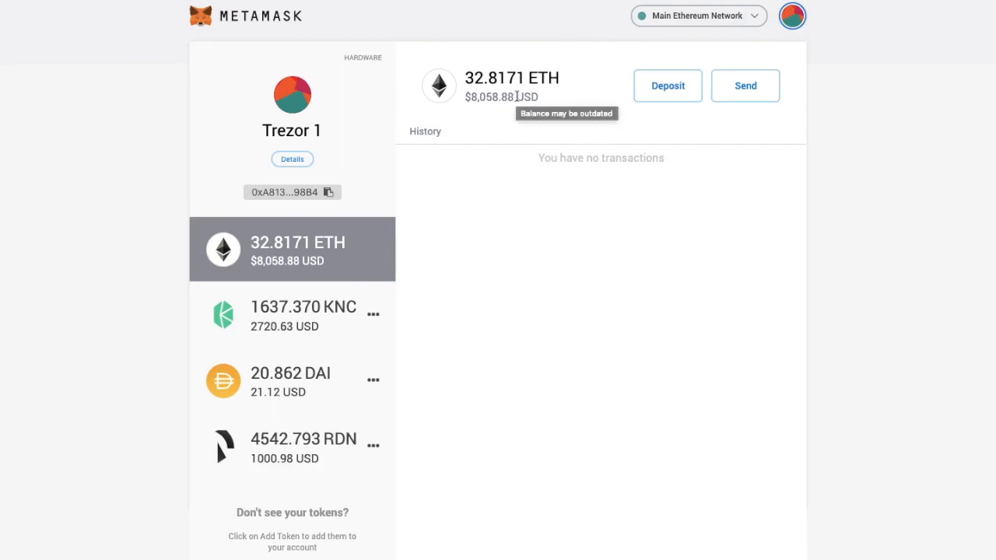
# Prepare a transfer of the maximum DAI amount from the Trezor account to Account 1 and check its advanced gas options.
pyautogui.click(754, 100)
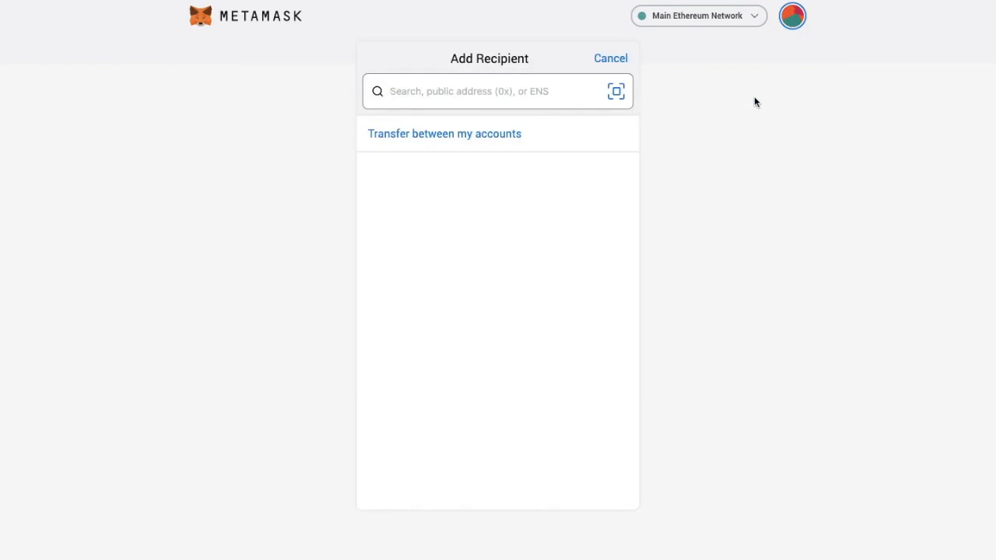
pyautogui.click(498, 141)
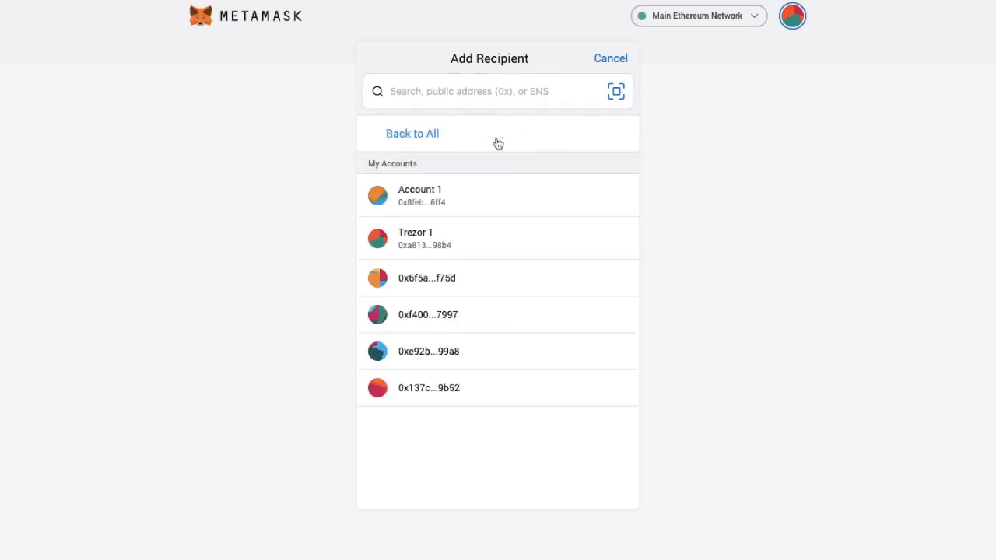
pyautogui.click(444, 201)
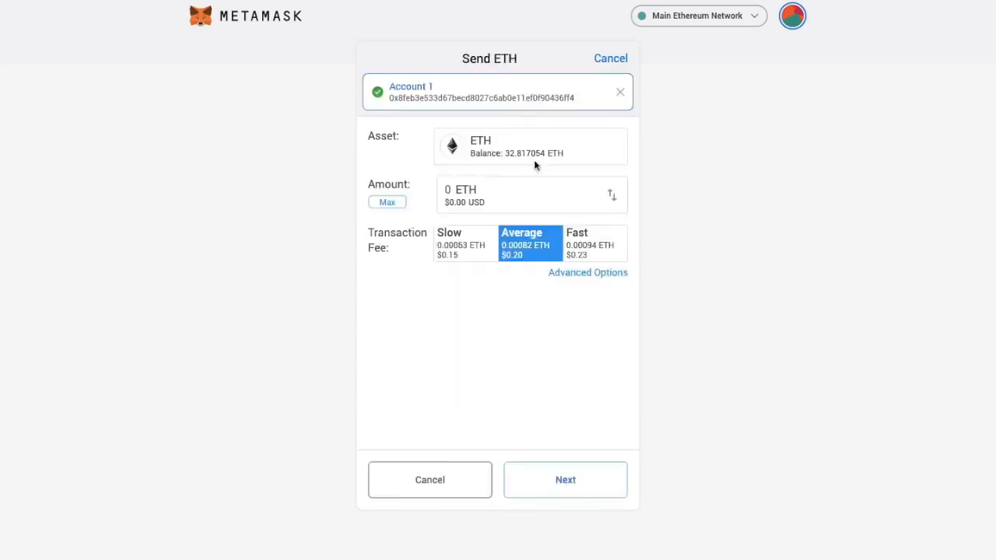
pyautogui.click(587, 152)
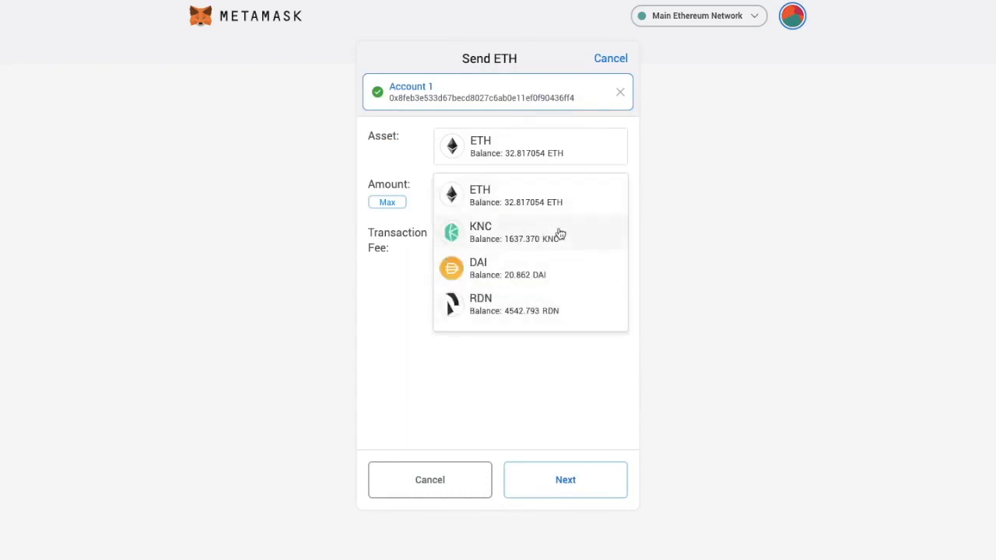
pyautogui.click(555, 266)
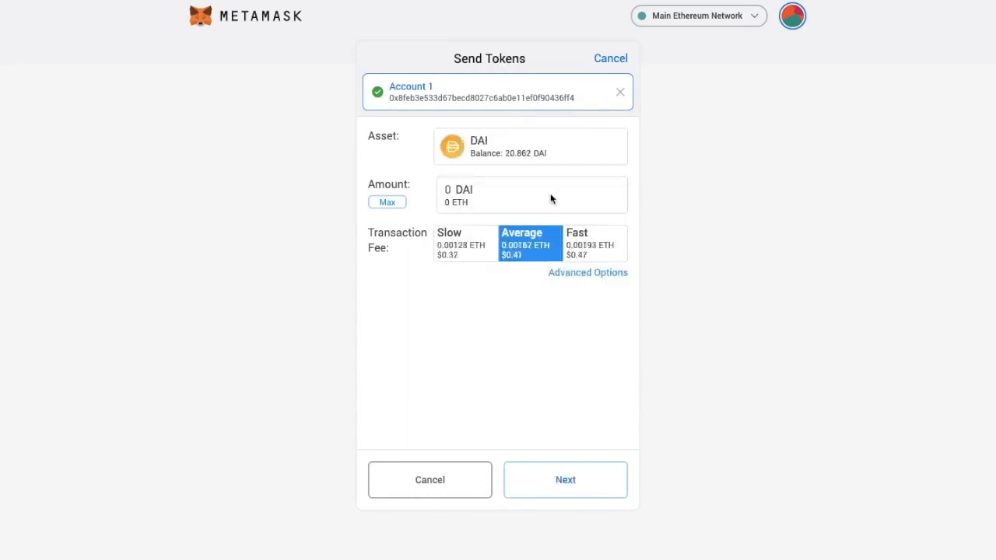
pyautogui.click(386, 203)
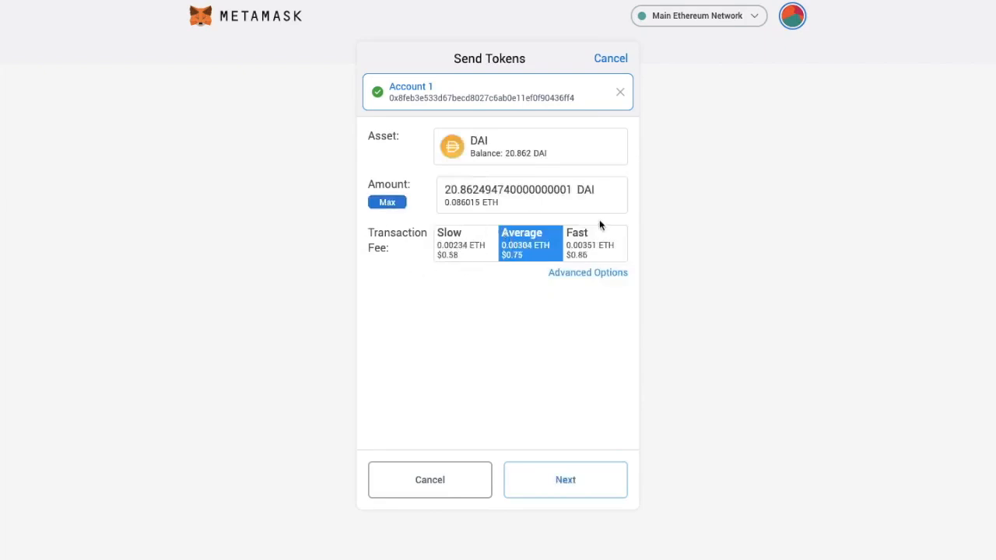
pyautogui.click(600, 273)
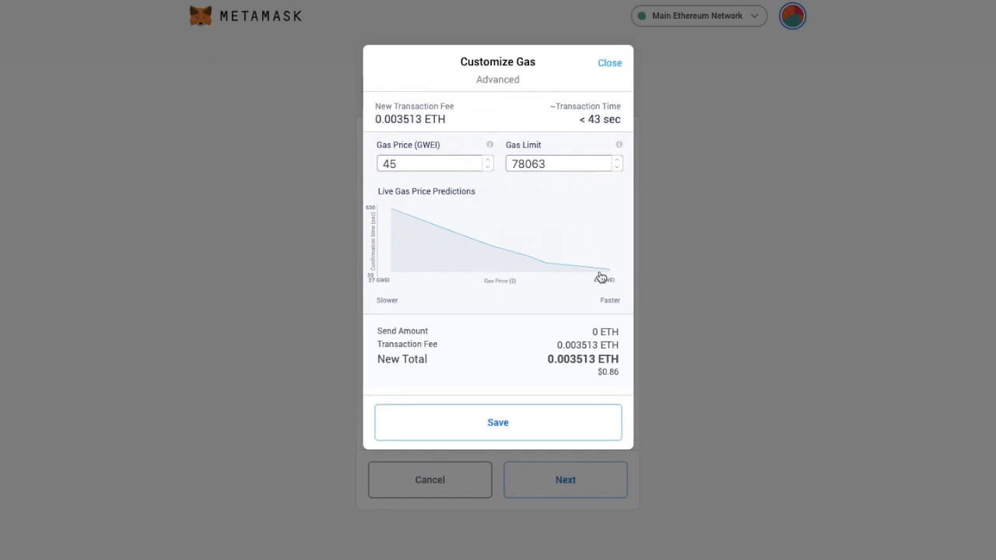
pyautogui.click(616, 62)
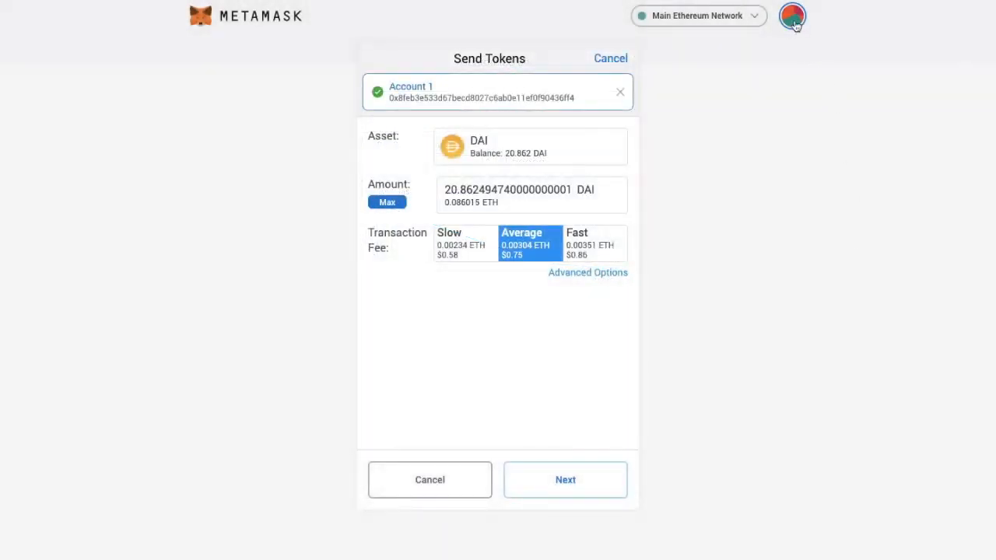
# Switch an option in the wallet's Advanced settings and start a new DAI transfer from the Trezor account.
pyautogui.click(794, 21)
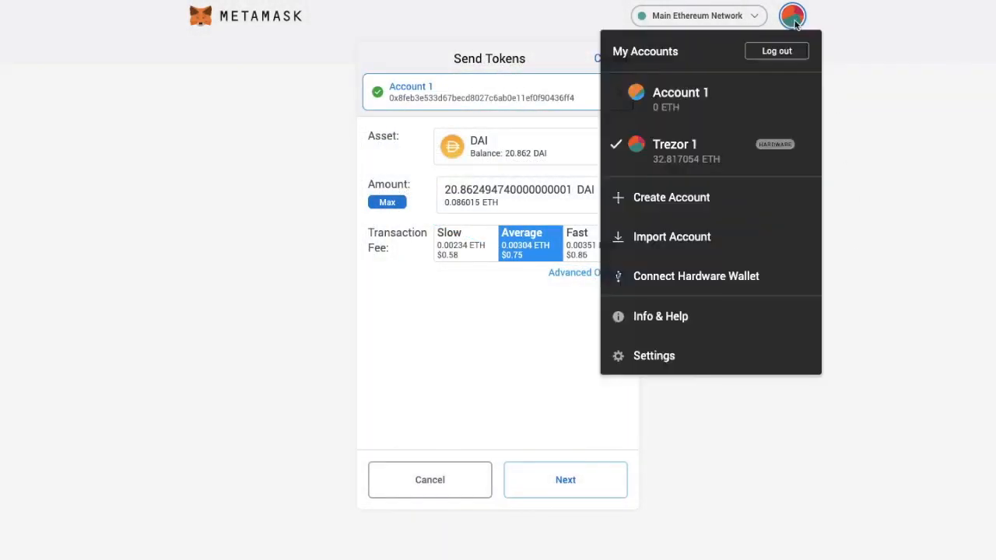
pyautogui.click(633, 359)
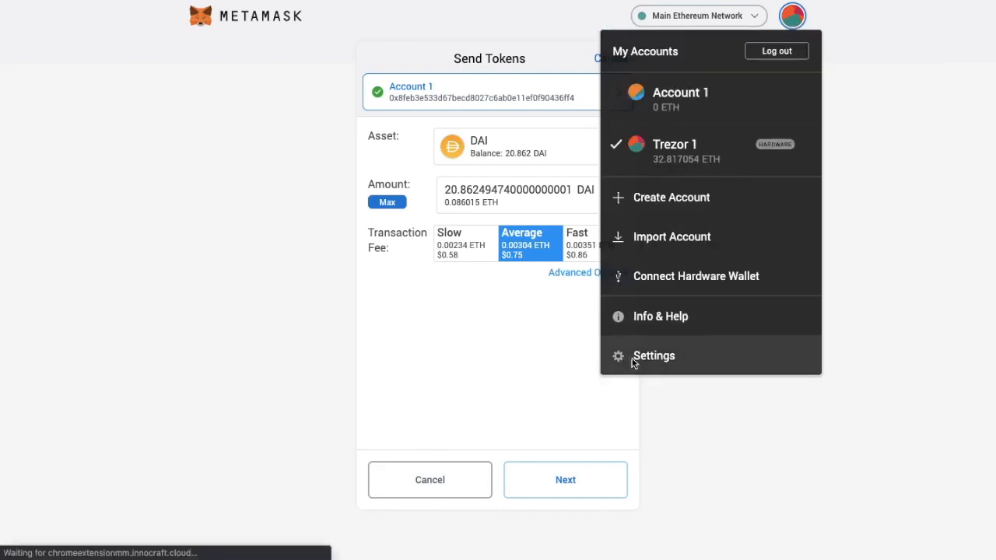
pyautogui.click(230, 174)
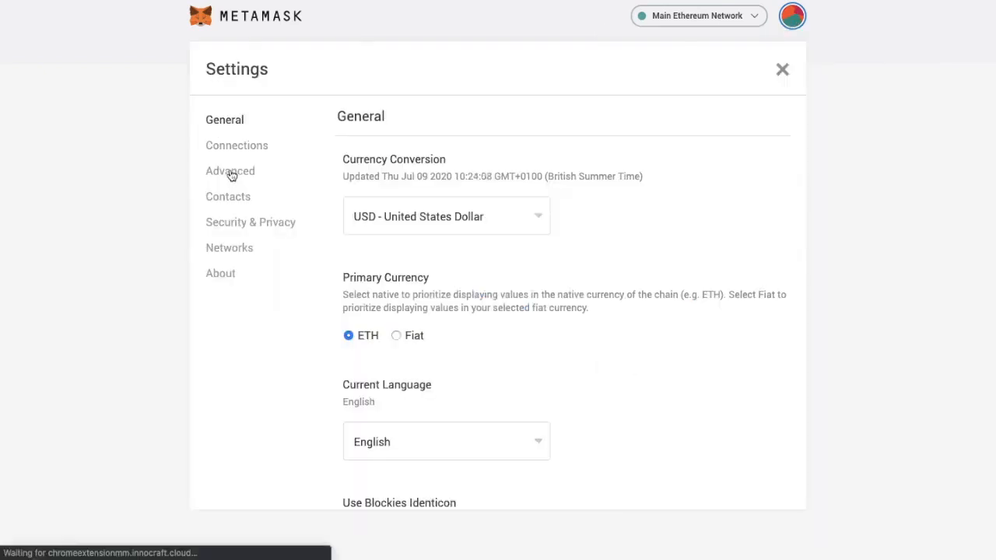
pyautogui.scroll(-2, 696, 351)
pyautogui.click(387, 374)
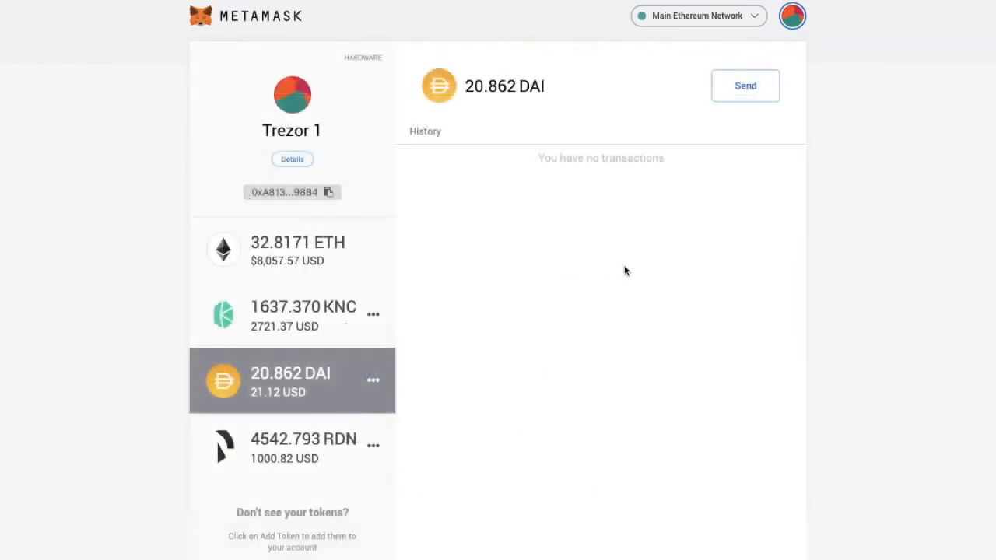
pyautogui.click(740, 87)
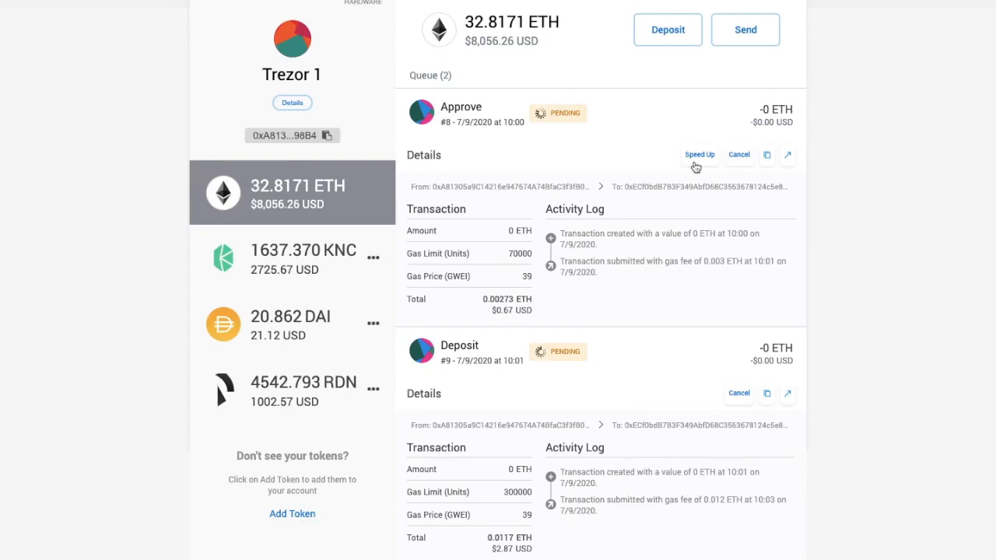
# Request a speed-up of the pending Approve transaction.
pyautogui.click(697, 155)
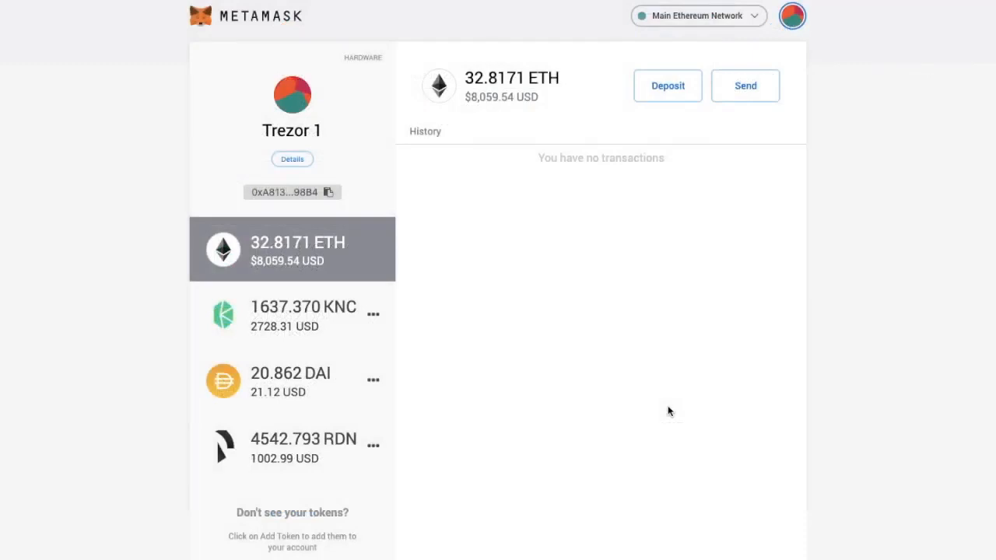
# Set the wallet's primary currency to Fiat in the General settings and return to the account overview.
pyautogui.click(794, 18)
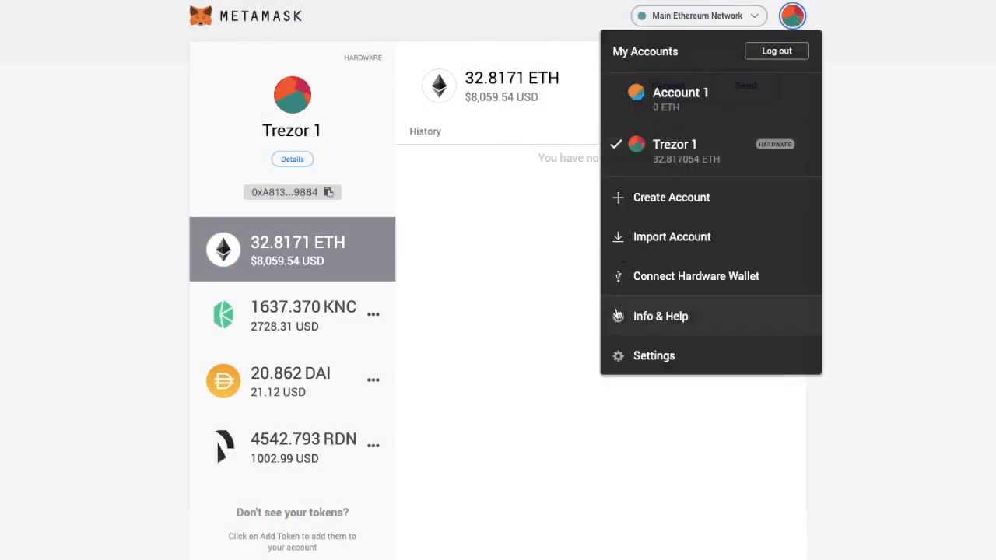
pyautogui.click(651, 357)
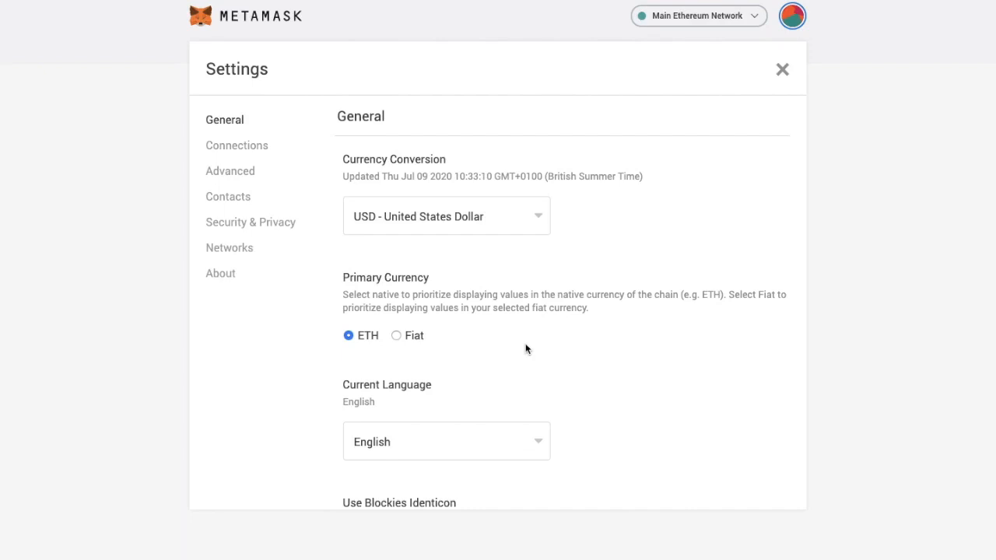
pyautogui.click(397, 335)
pyautogui.click(782, 70)
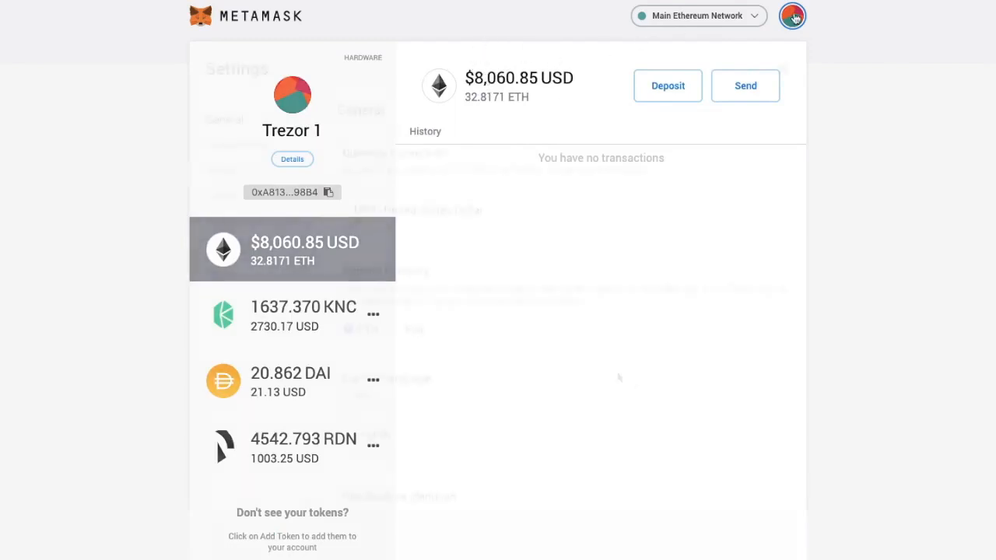
# Review the sites connected to the wallet in the Connections settings, and look over the options in the Advanced settings.
pyautogui.click(792, 16)
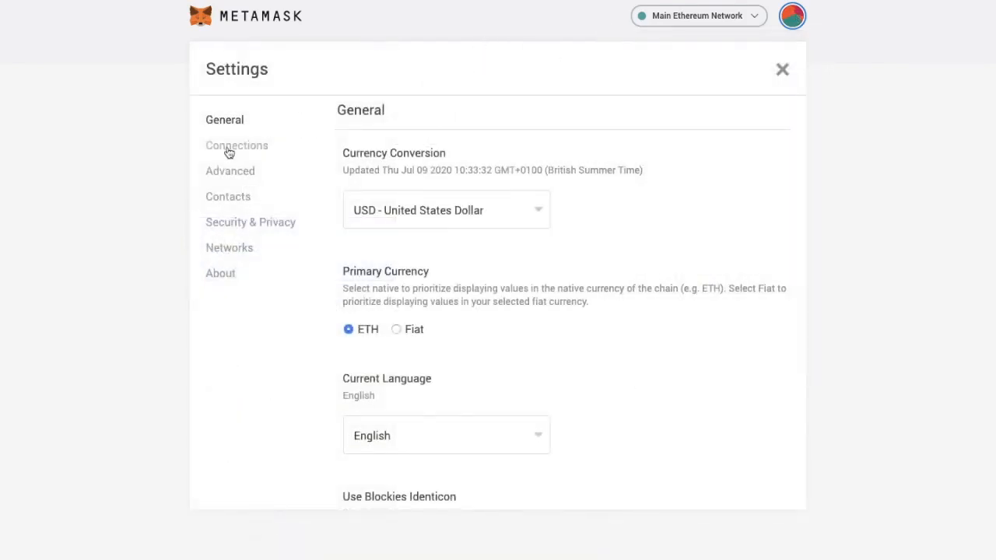
pyautogui.click(230, 149)
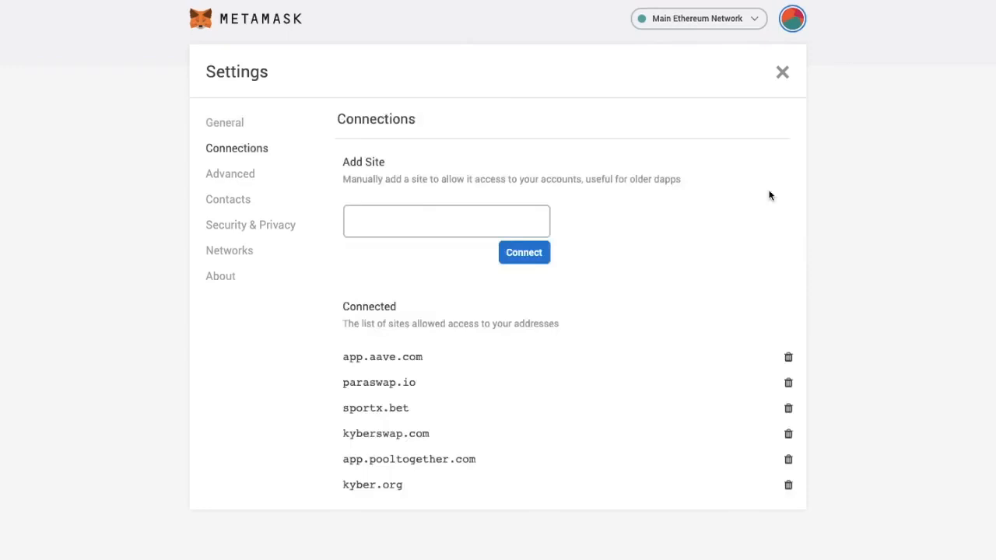
pyautogui.scroll(-2, 769, 195)
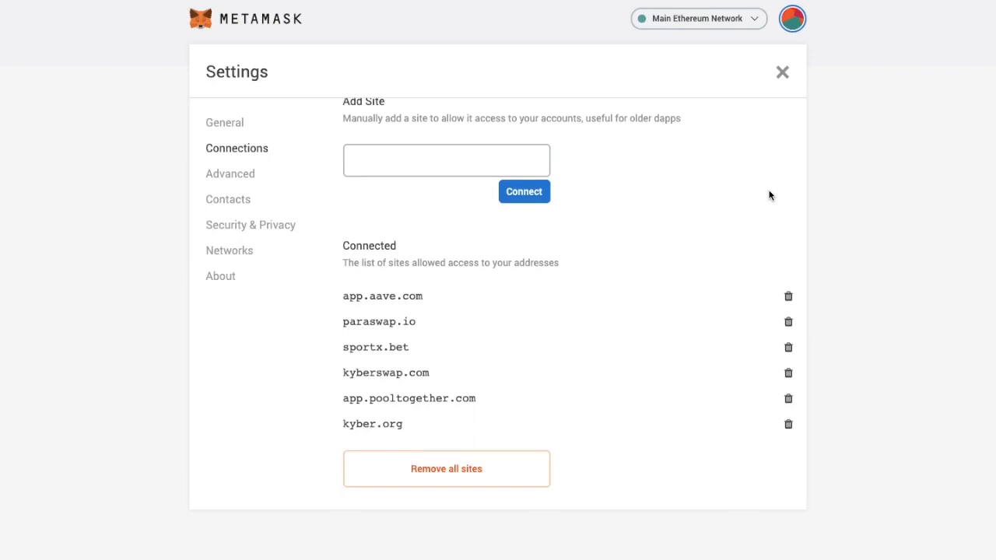
pyautogui.click(234, 180)
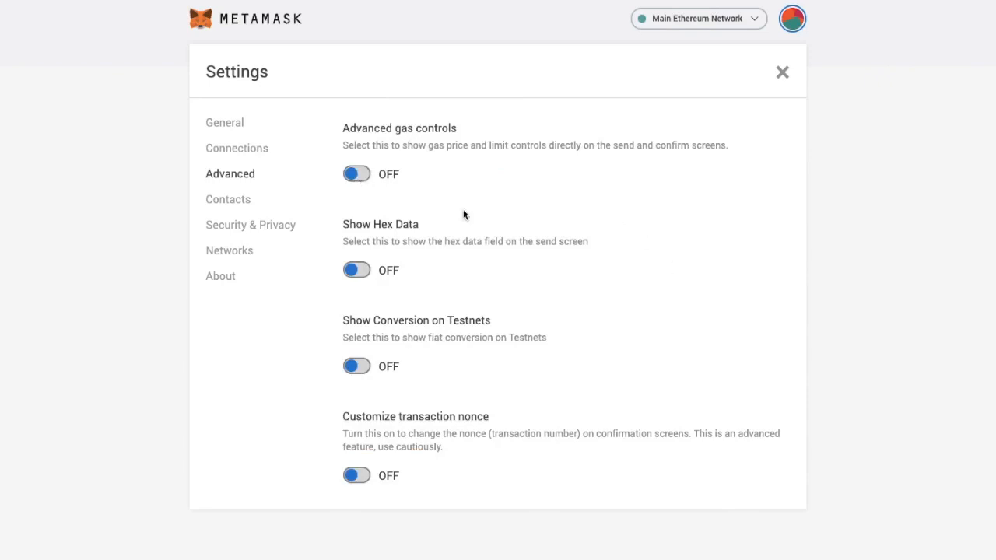
# Start a new contact in the wallet's Contacts settings with the username "everybithelps binance" and select its Ethereum public address field.
pyautogui.click(222, 204)
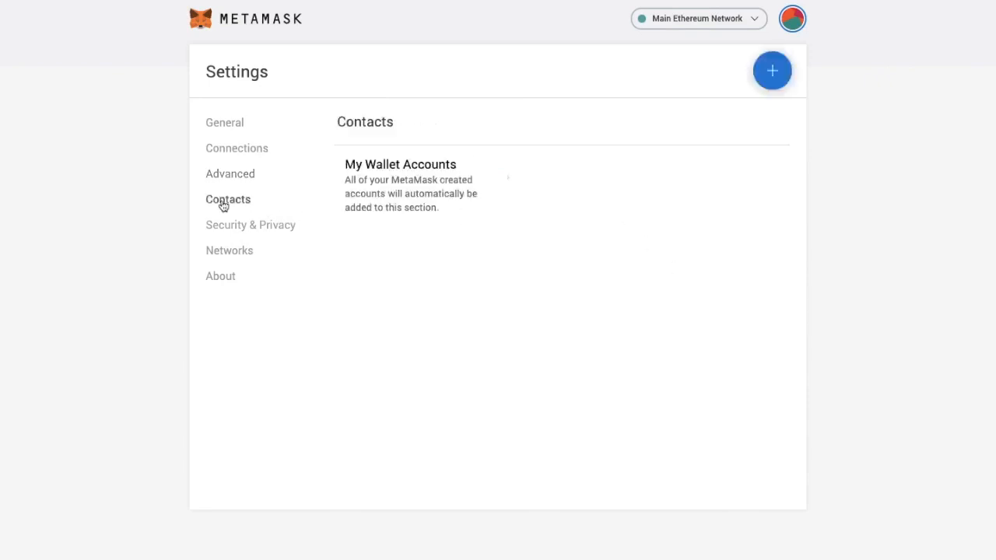
pyautogui.click(772, 72)
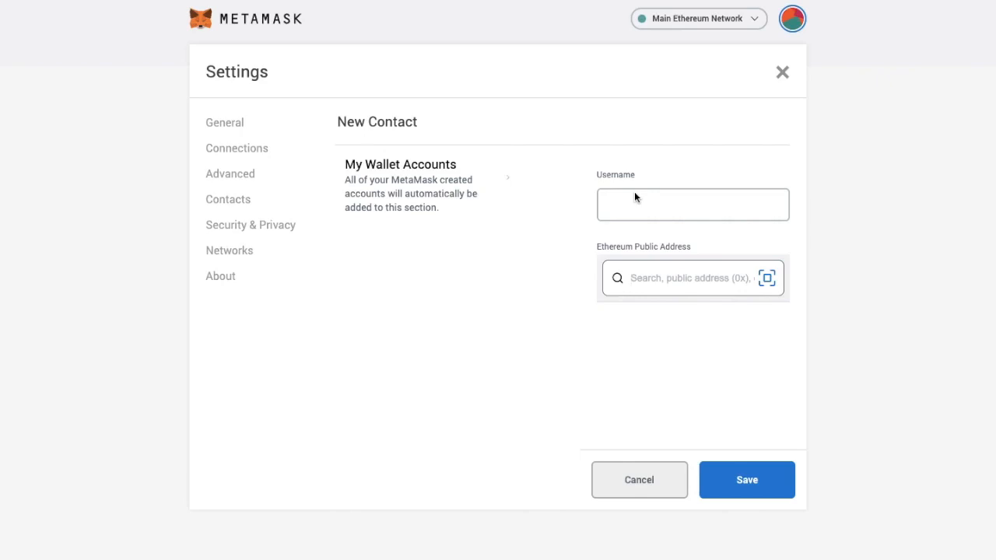
pyautogui.click(626, 202)
pyautogui.write('everybithelps')
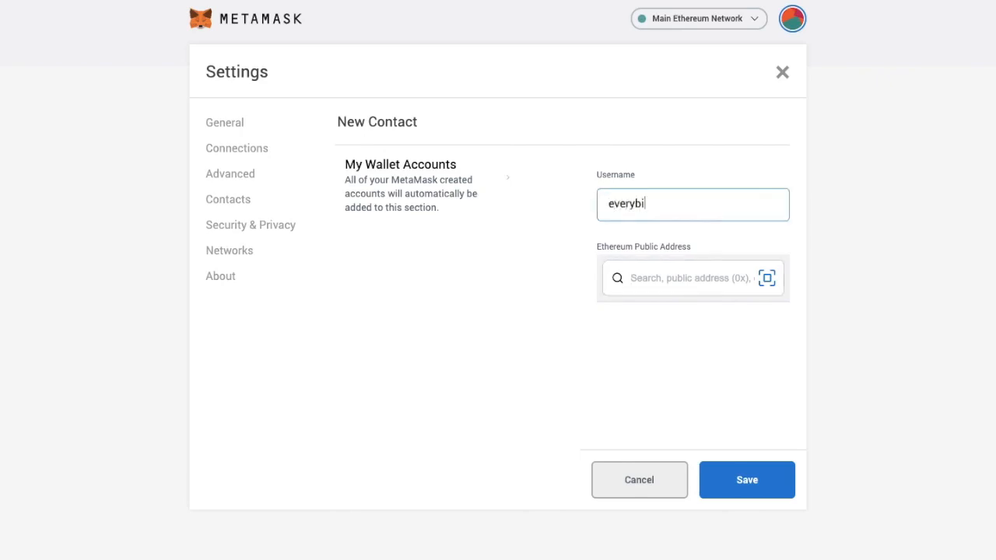
pyautogui.write(' binance')
pyautogui.click(648, 272)
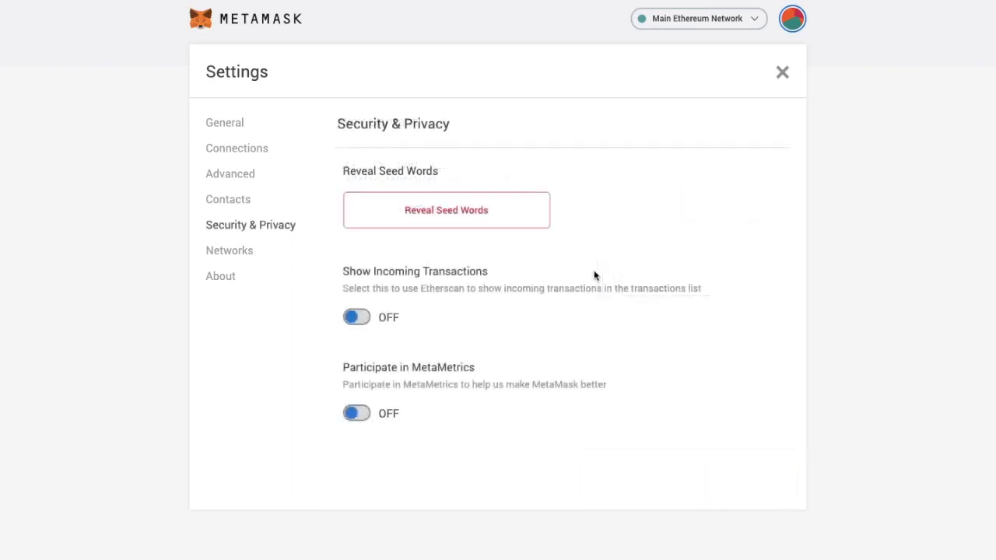